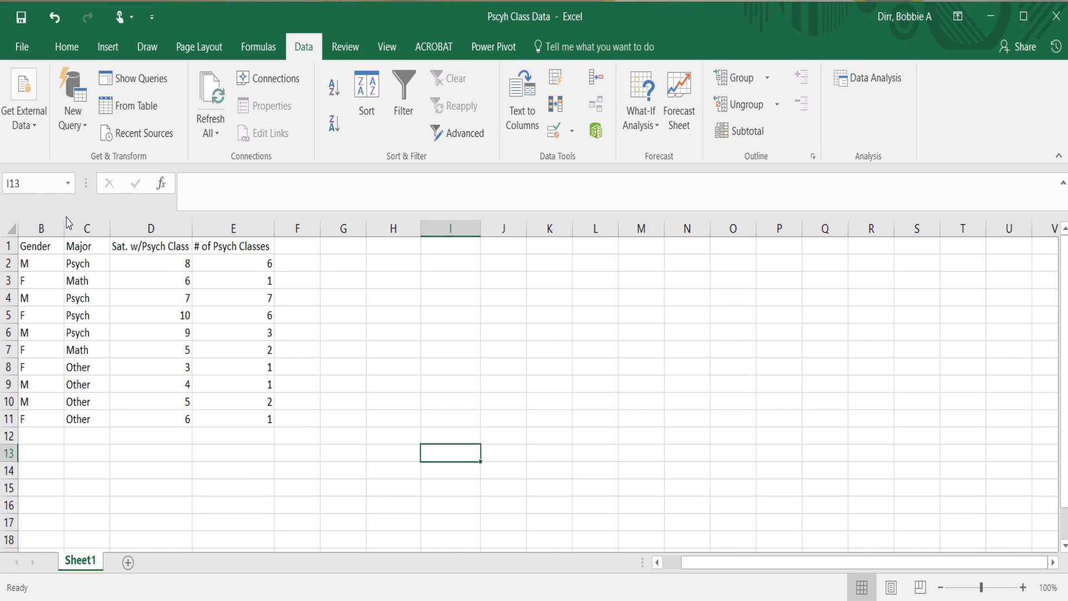
- Examine the Gender entries and the Sat. w/Psych Class column in the class data
left_click(129, 267)
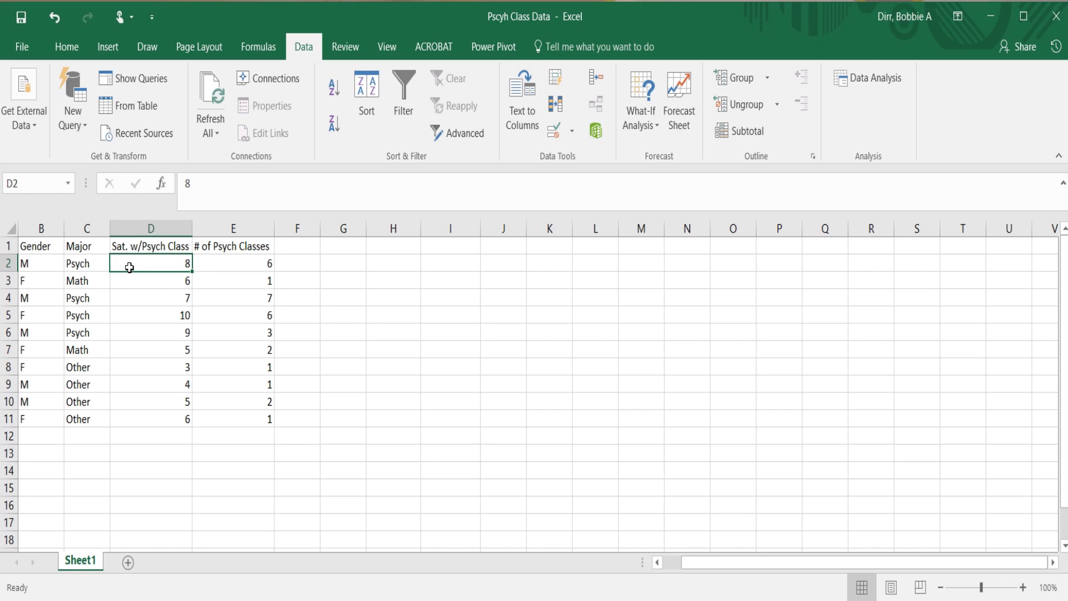
left_click(26, 266)
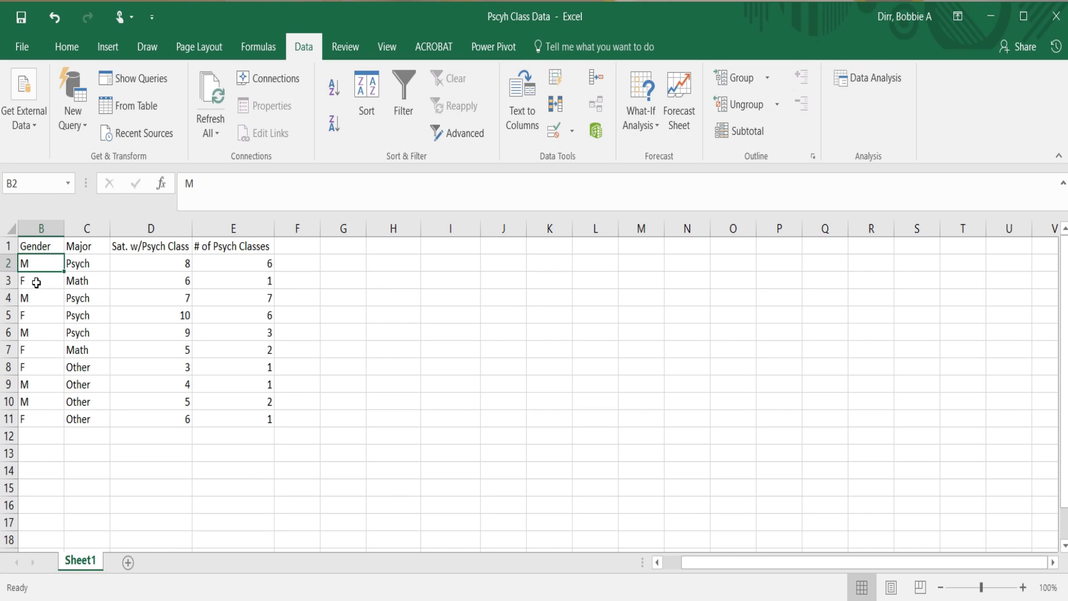
left_click(36, 283)
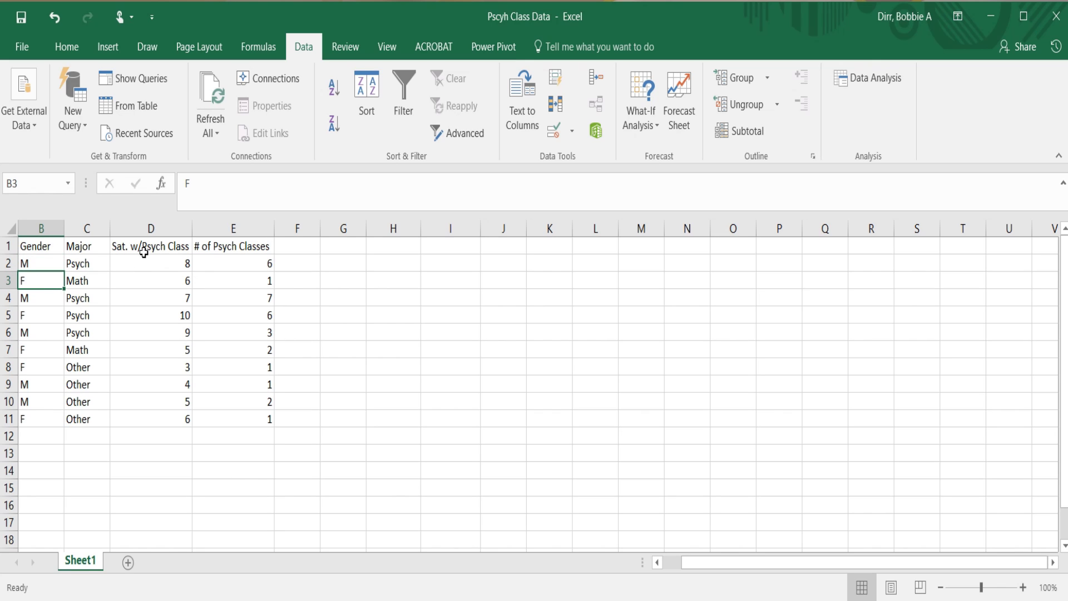
left_click(148, 228)
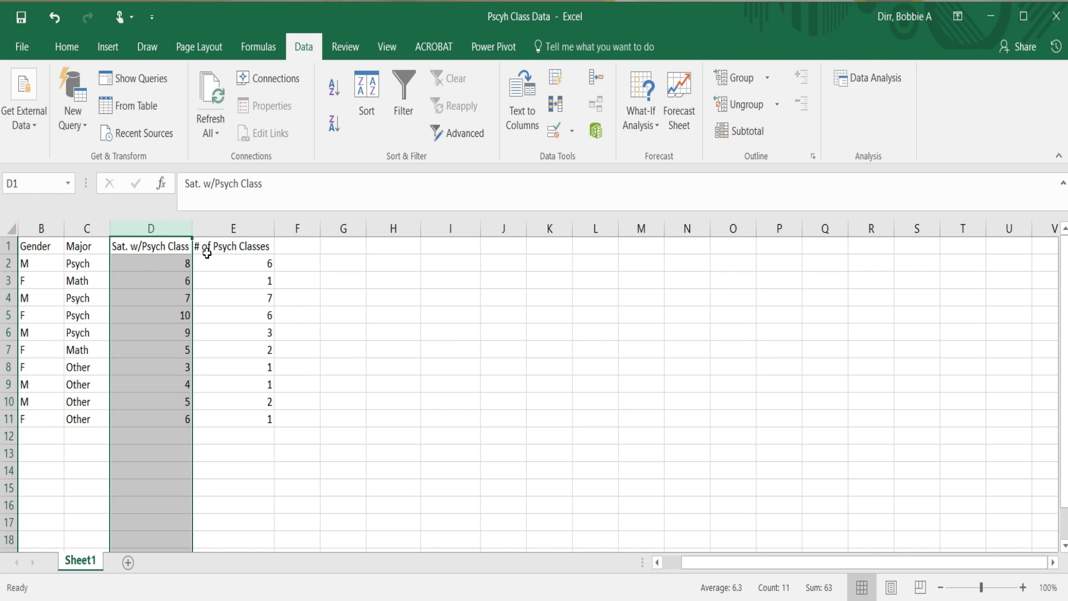
left_click(40, 264)
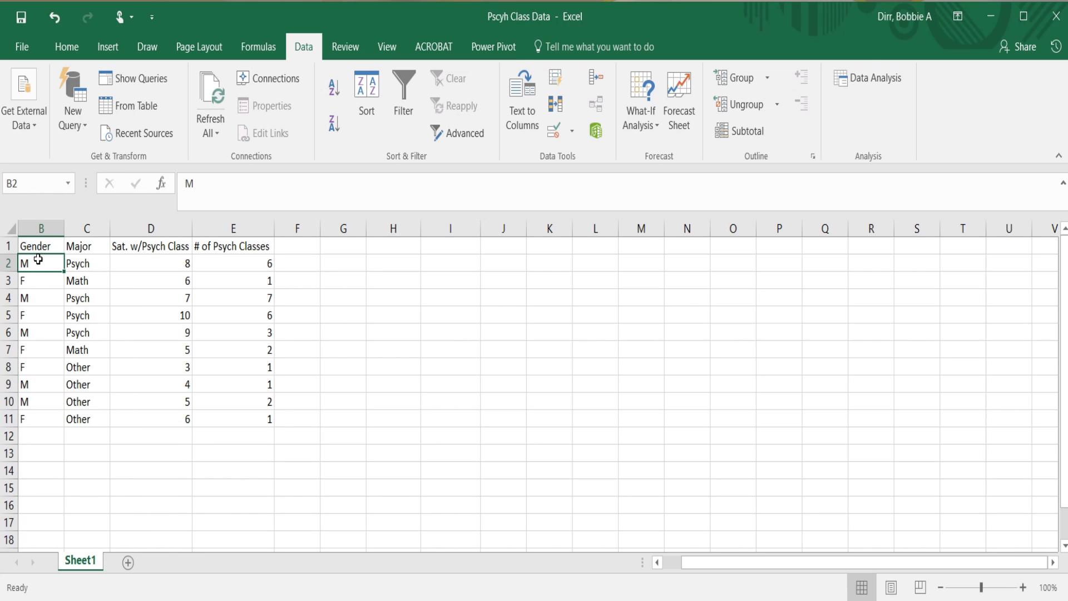
left_click(42, 280)
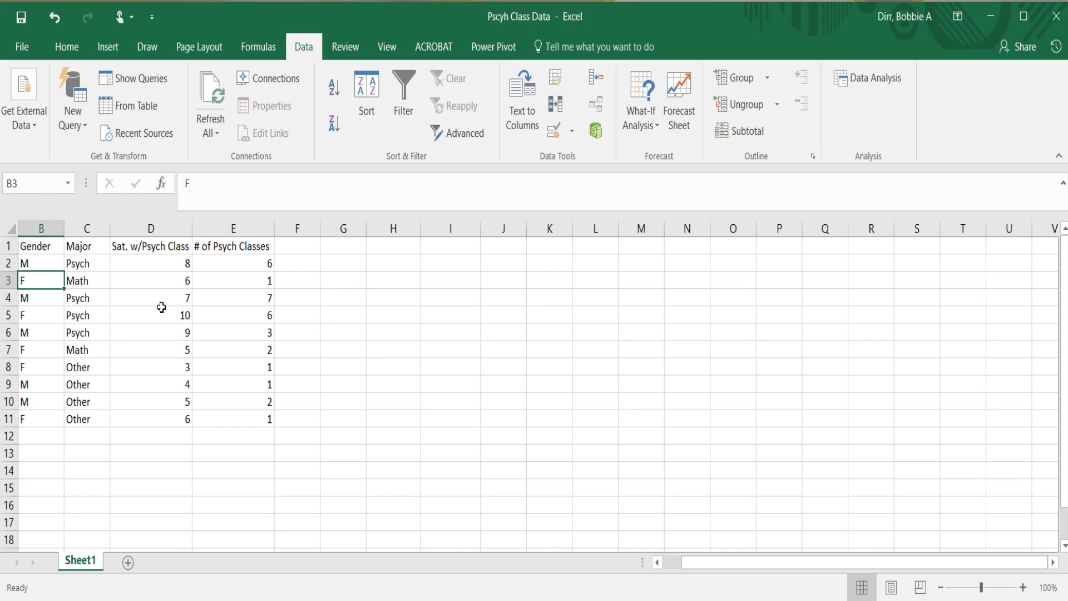
left_click(155, 227)
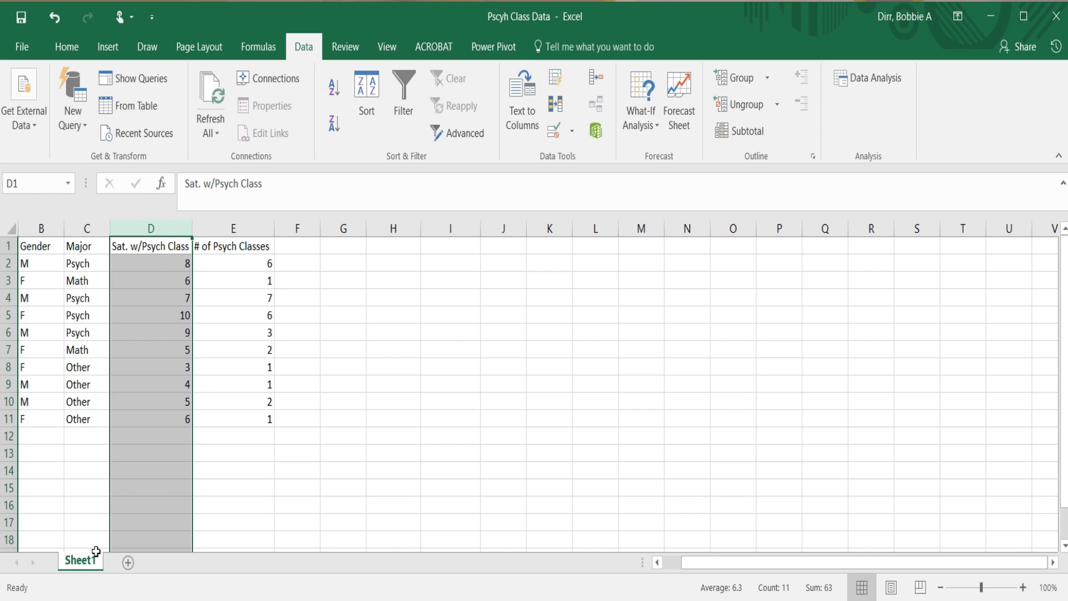
- Add a new worksheet and enter the heading "Males Sat." in cell A1
left_click(128, 563)
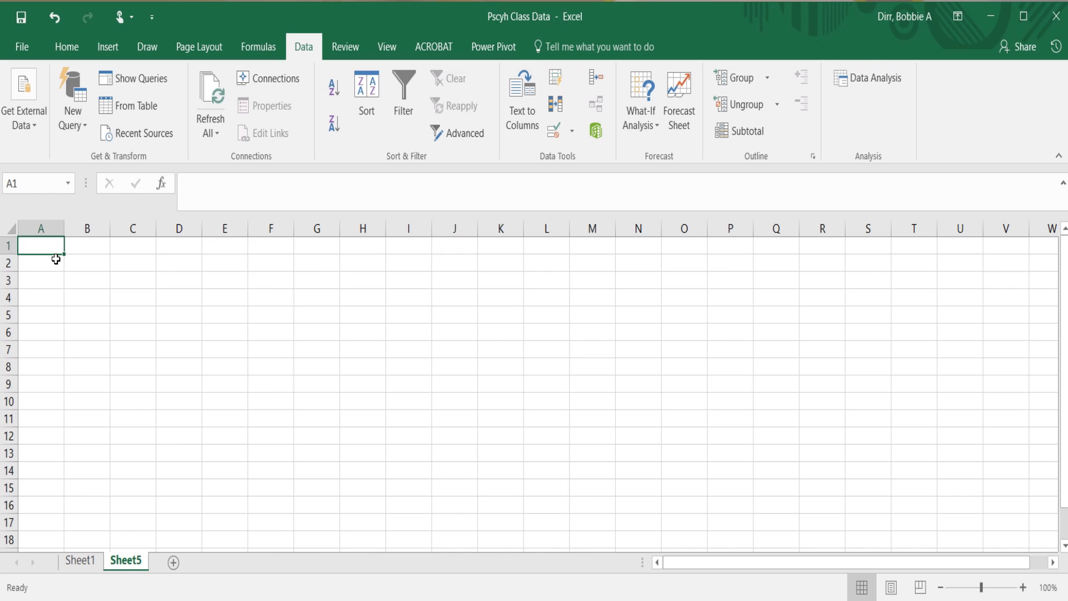
type("Males Sat.")
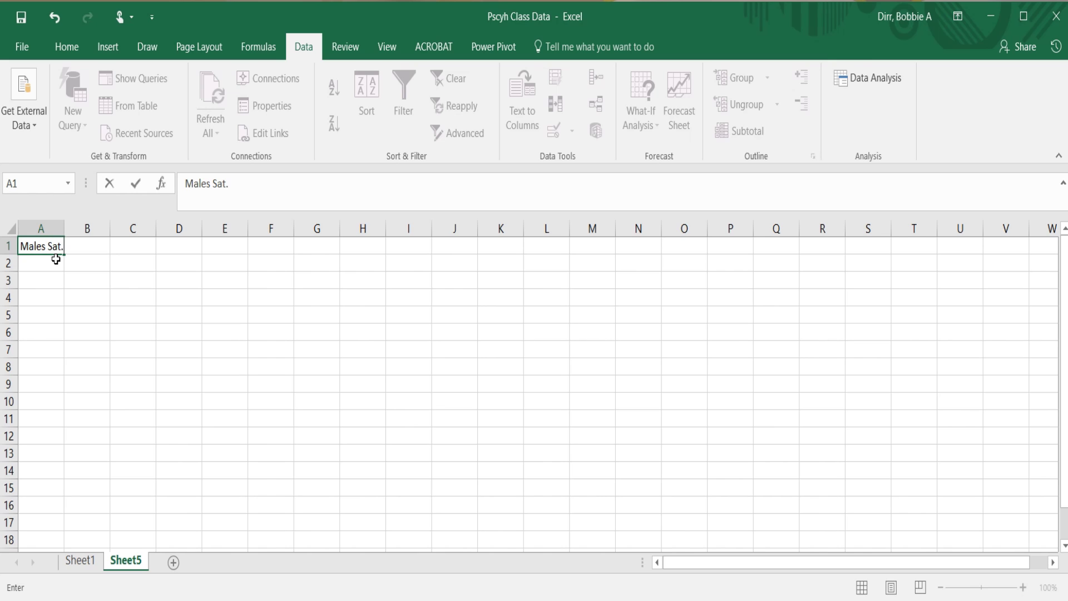
left_click(64, 228)
- Enter the heading "Females Sat." in cell B1 and widen column B to fit it
left_click(74, 244)
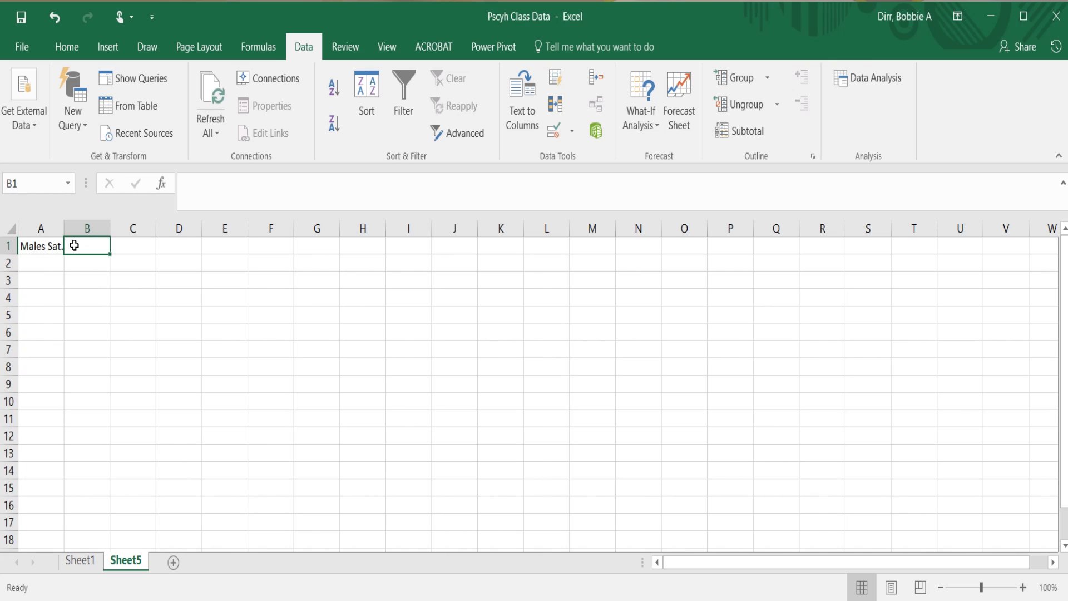
type("Fem")
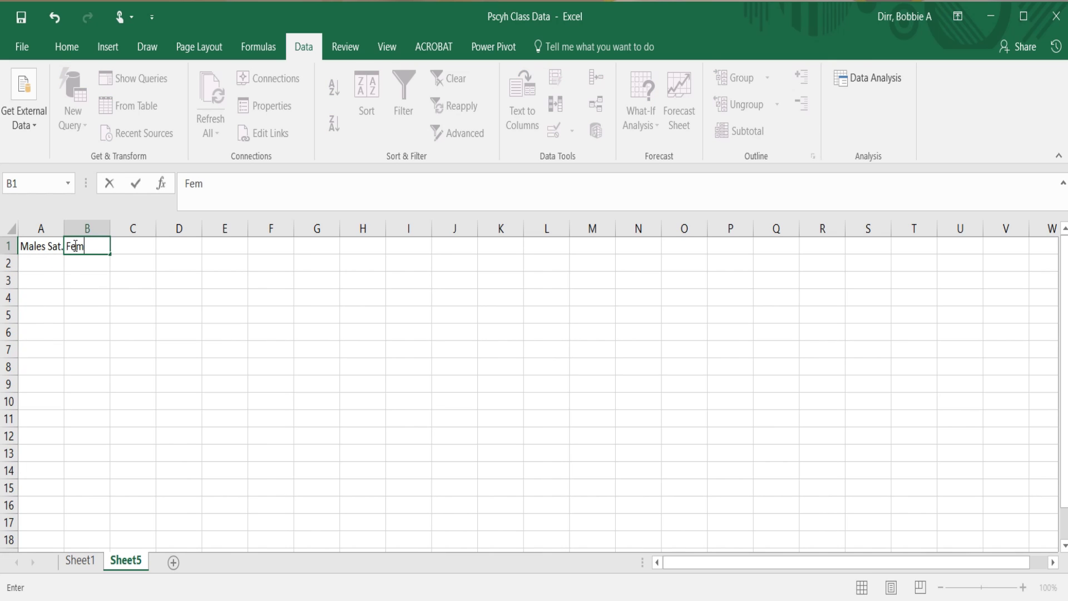
type("ales Sat.")
left_click(118, 245)
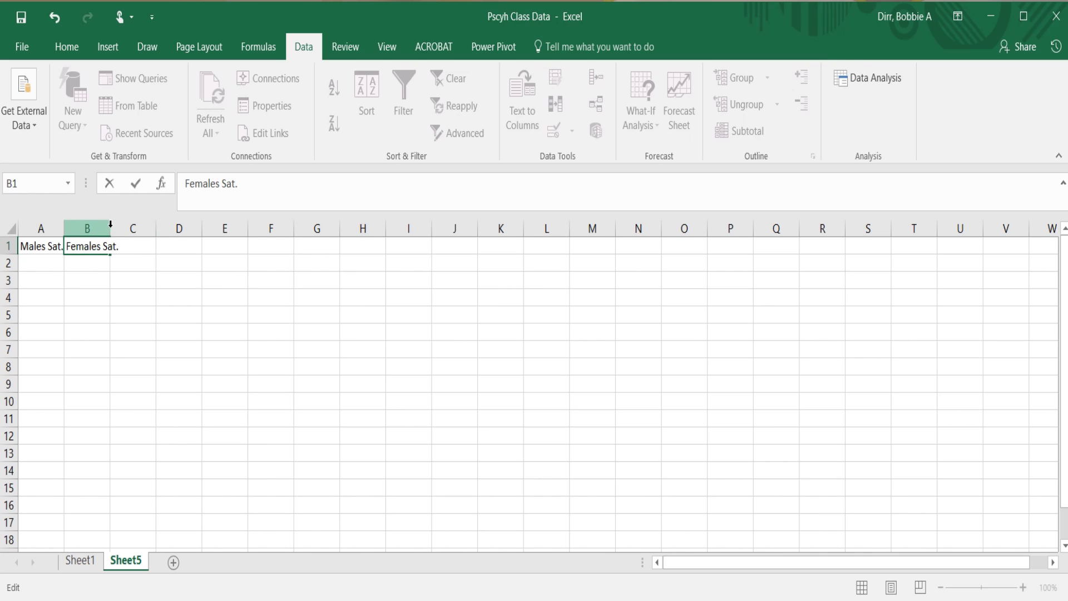
left_click(112, 227)
left_click_drag(110, 228, 122, 227)
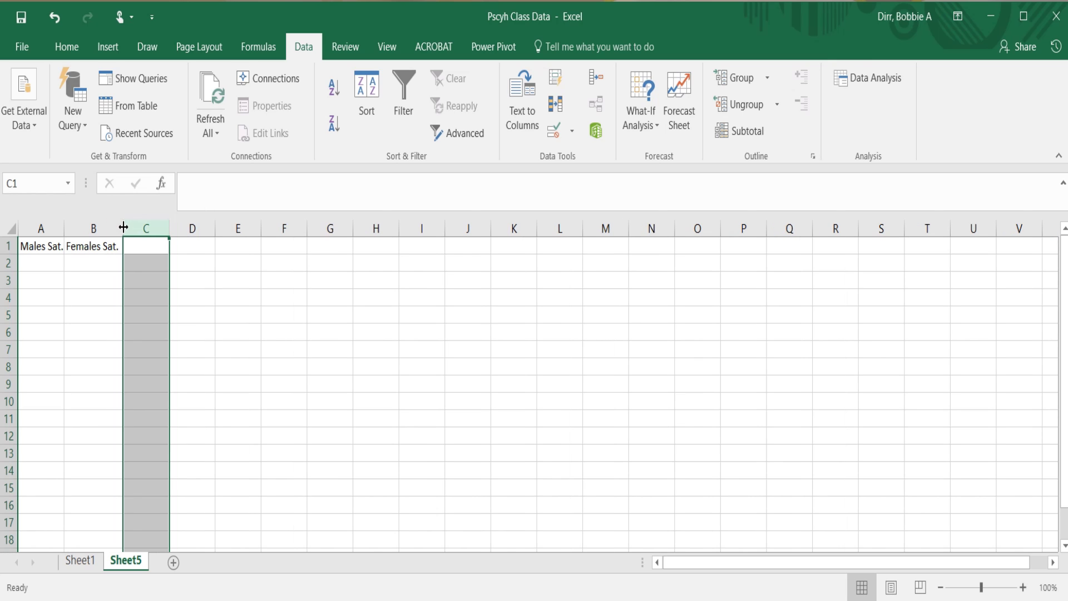
- On Sheet1, add a filter to the Gender column and show only the M rows
left_click(81, 560)
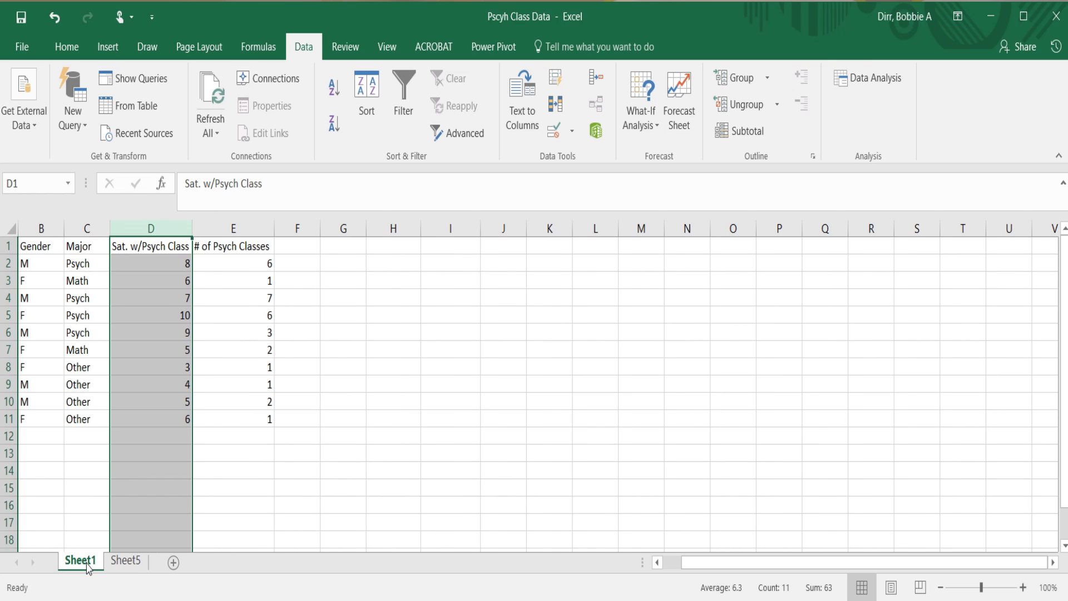
left_click_drag(234, 332, 233, 540)
left_click(377, 467)
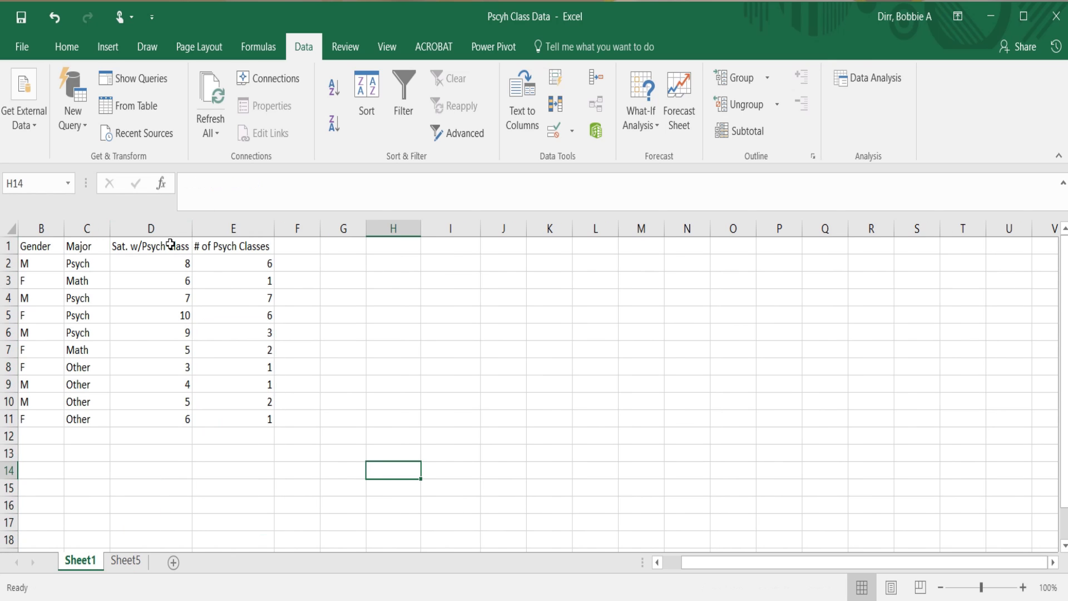
left_click(49, 224)
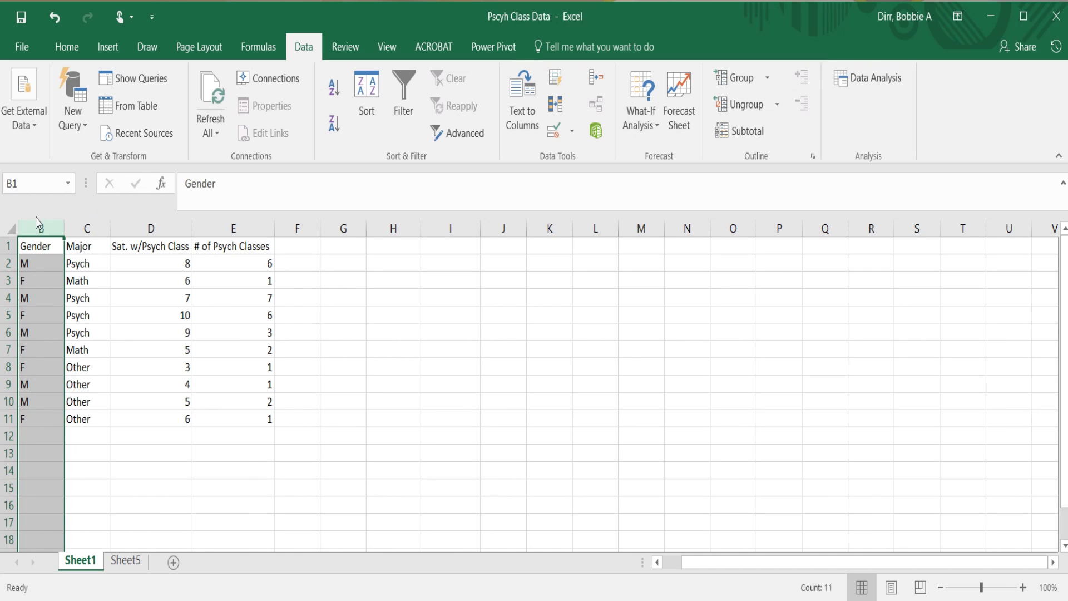
left_click(406, 86)
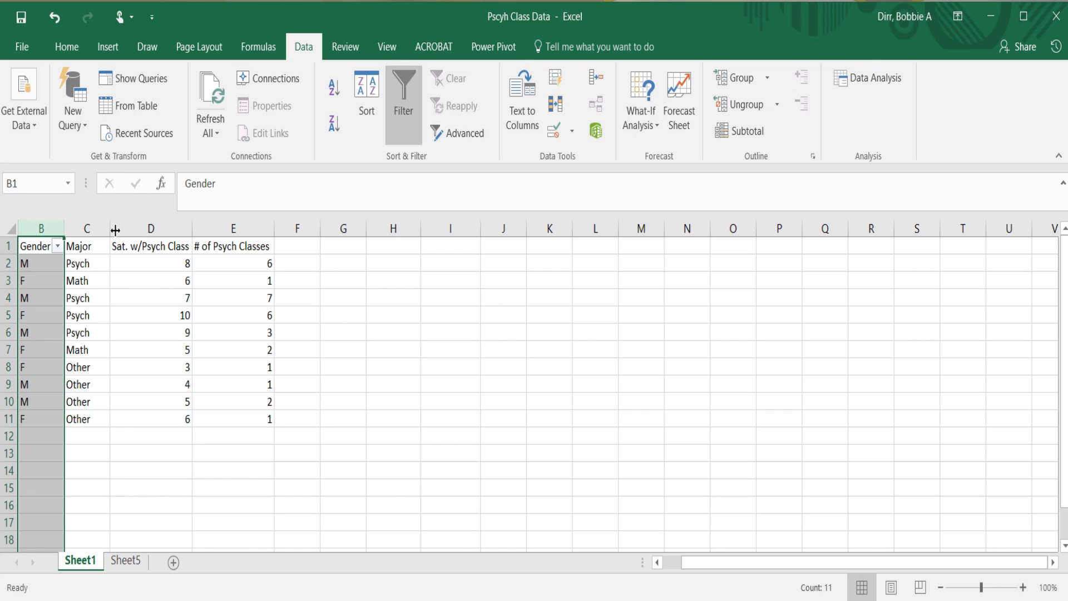
left_click(58, 246)
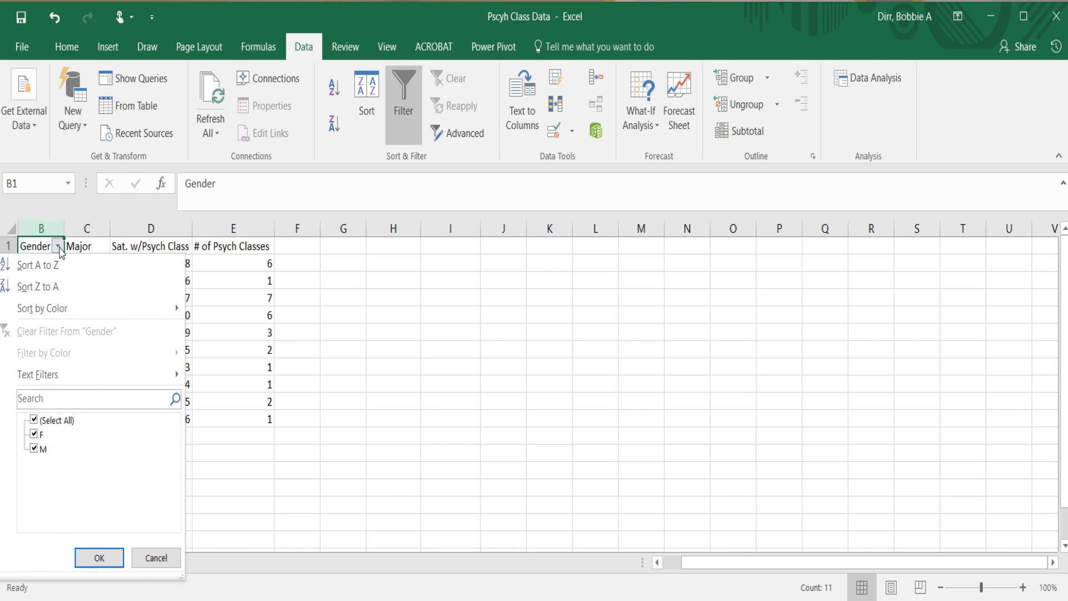
left_click(34, 435)
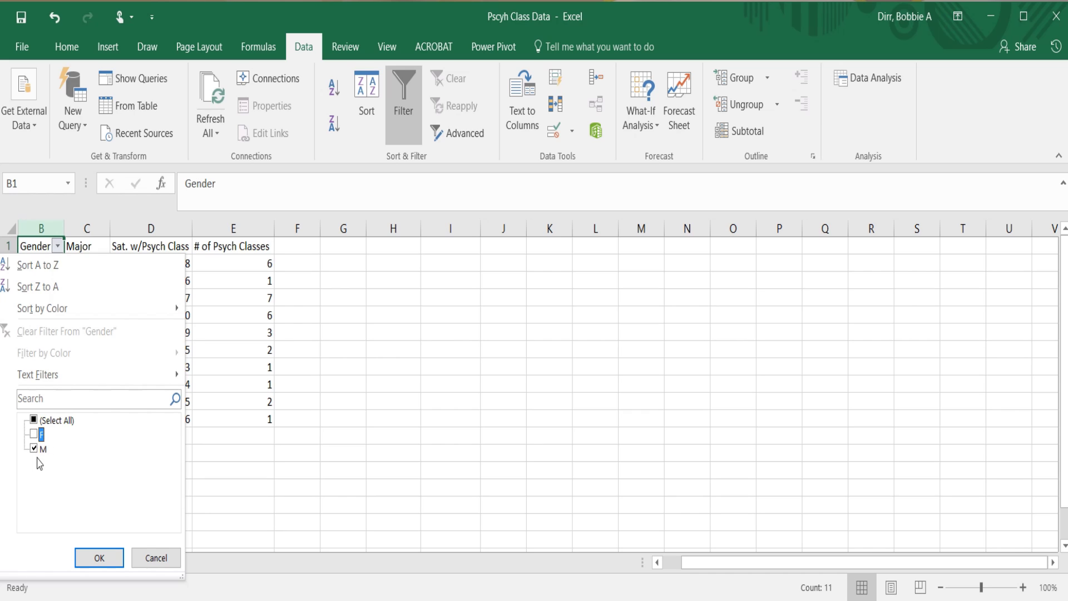
left_click(106, 561)
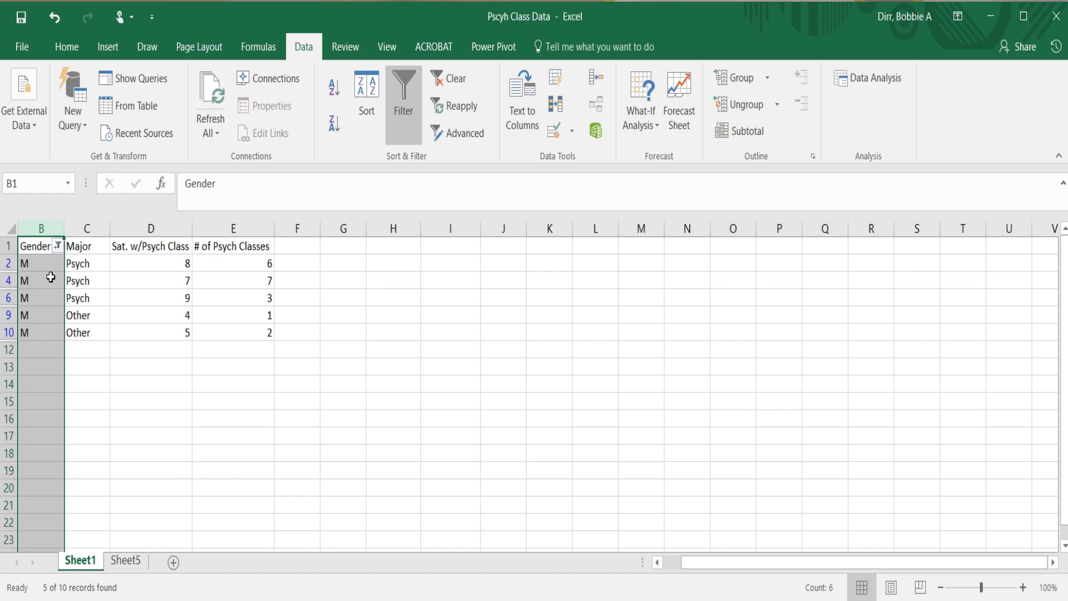
- Copy the filtered males' Sat. w/Psych Class scores from Sheet1 into Sheet5 under Males Sat., starting at A2
left_click(6, 264)
left_click(8, 281)
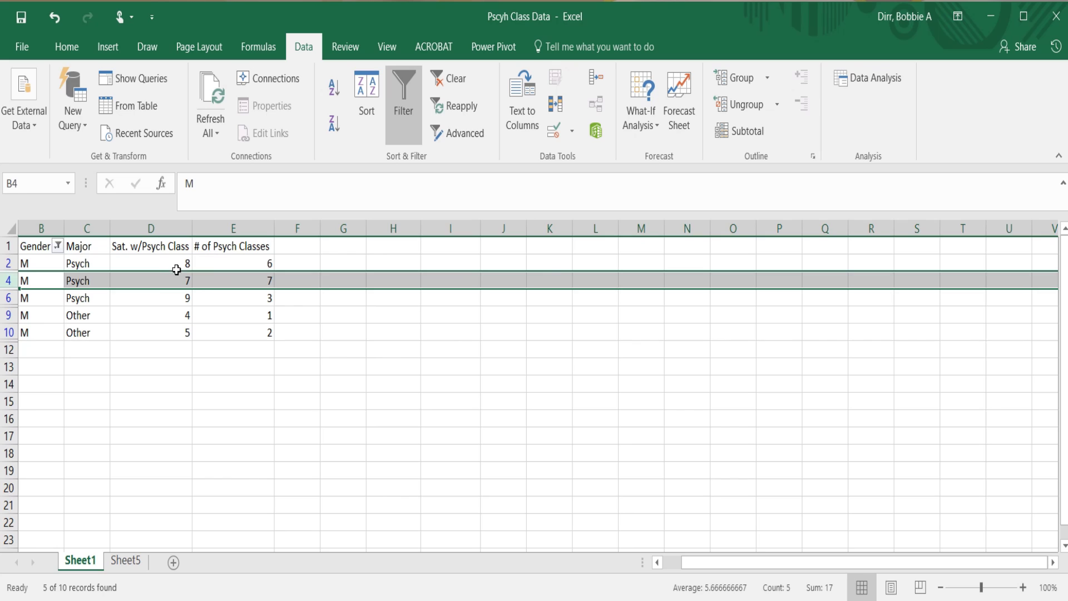
left_click(176, 266)
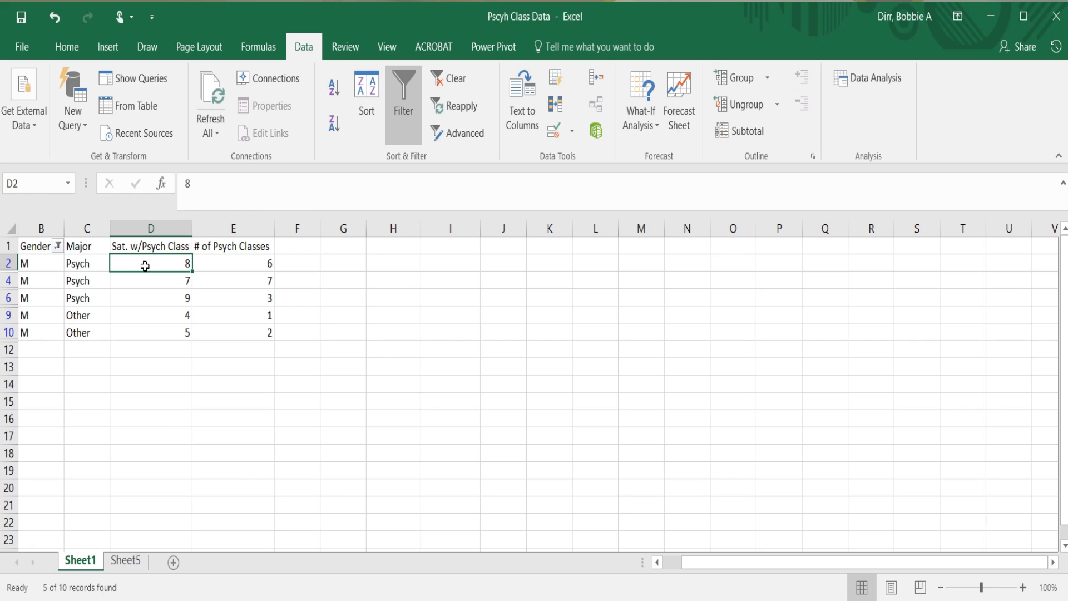
left_click_drag(145, 264, 148, 336)
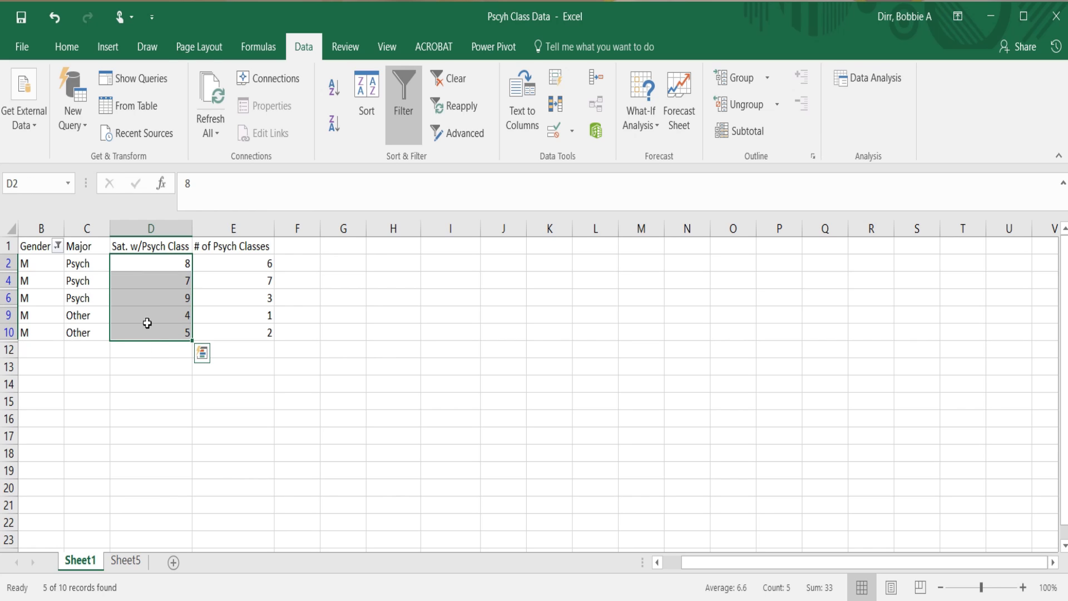
right_click(147, 318)
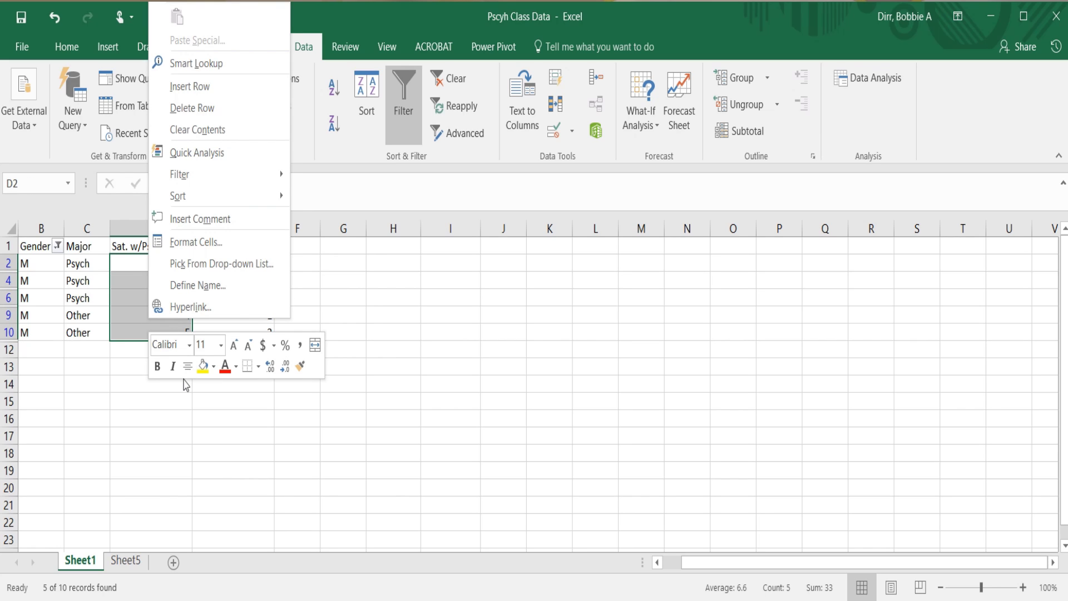
key("Escape")
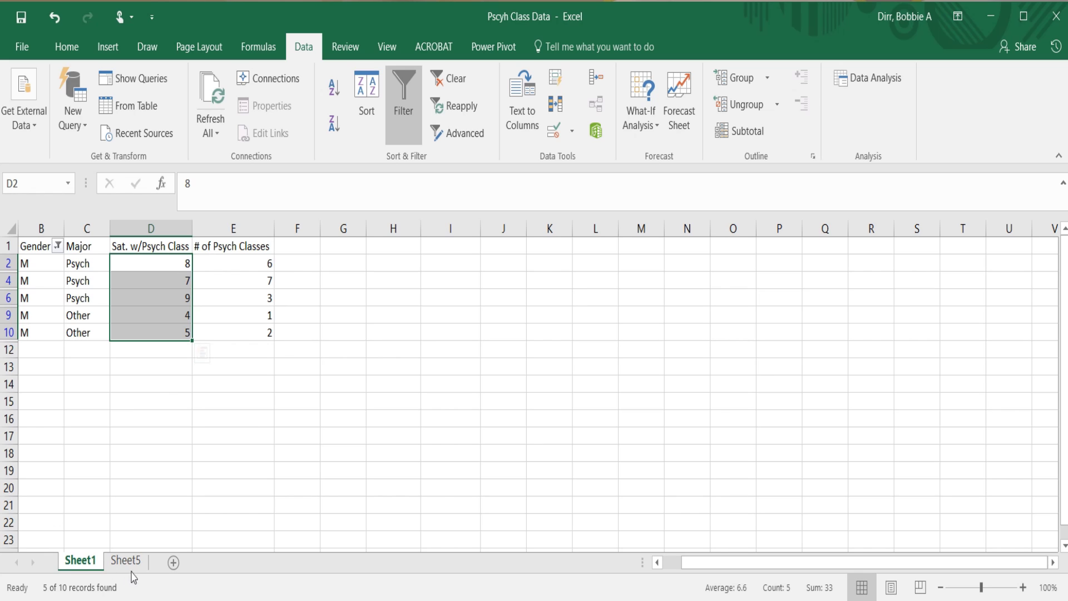
left_click(132, 555)
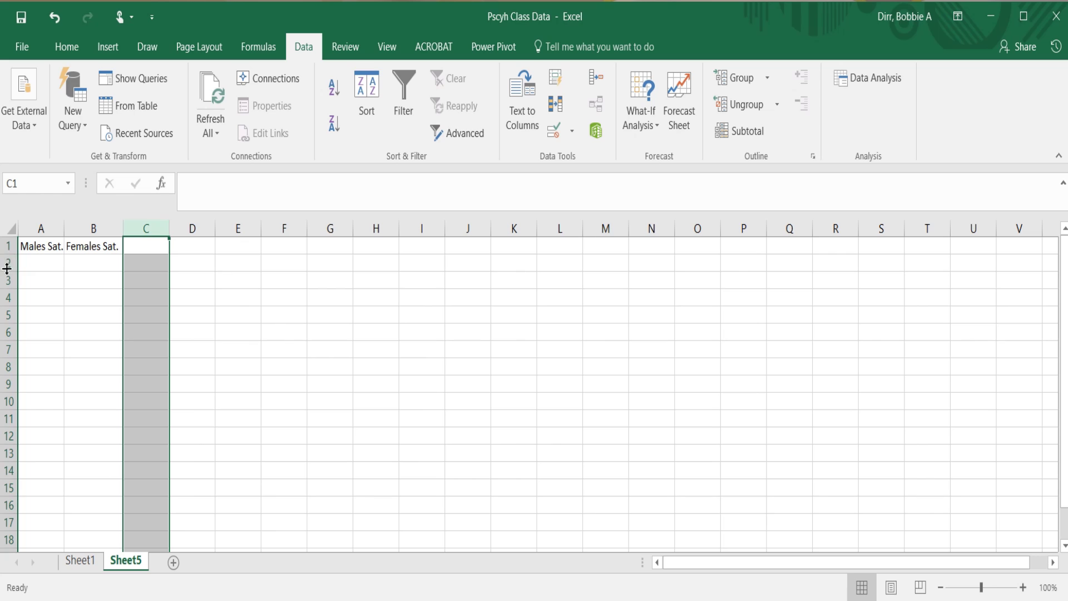
left_click(34, 269)
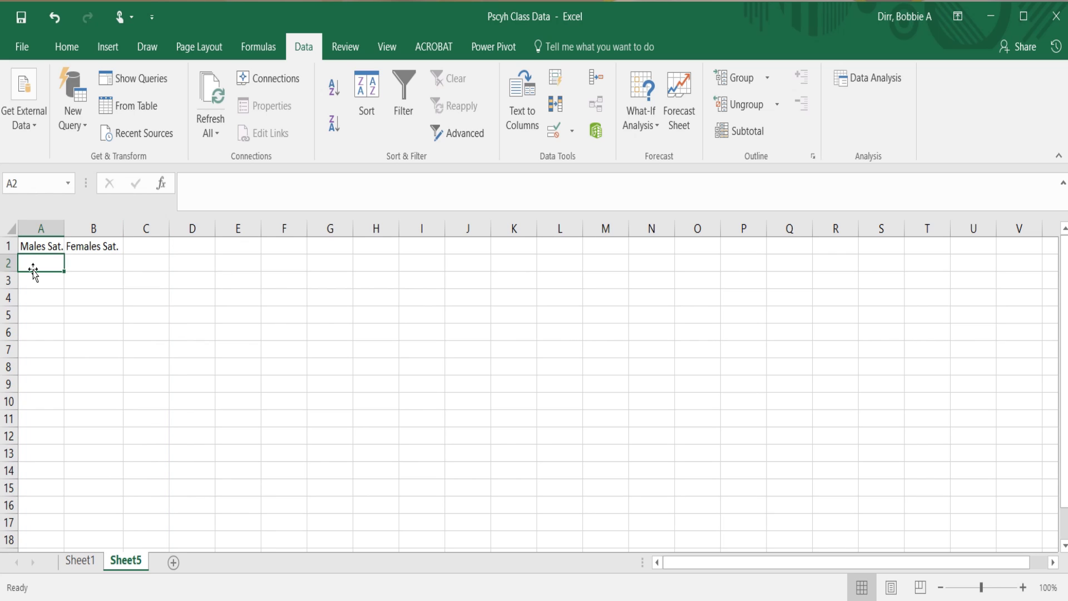
left_click(80, 561)
key("ctrl+c")
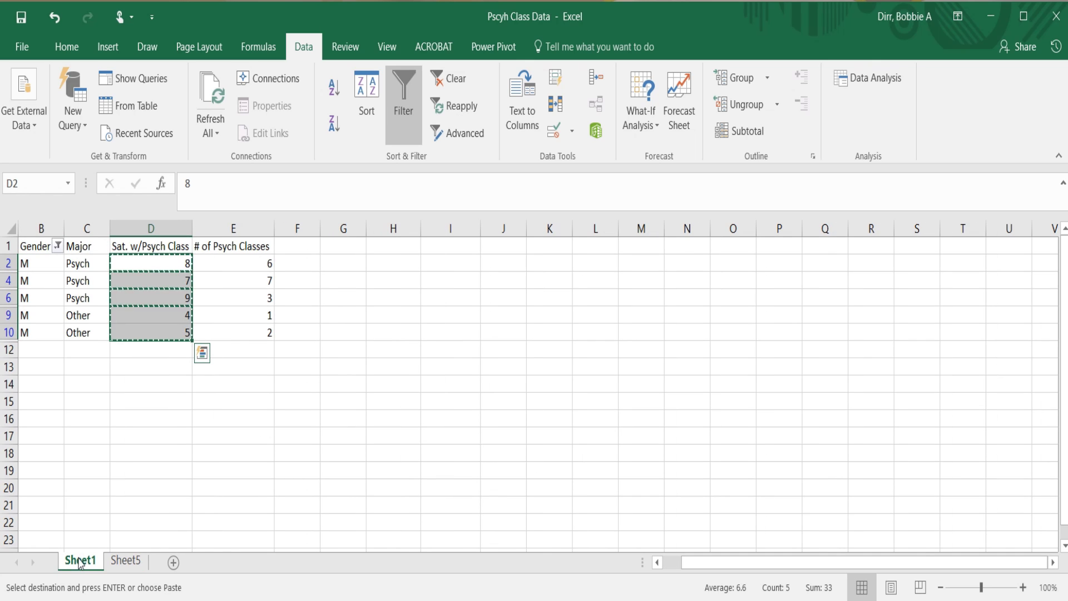
left_click(124, 561)
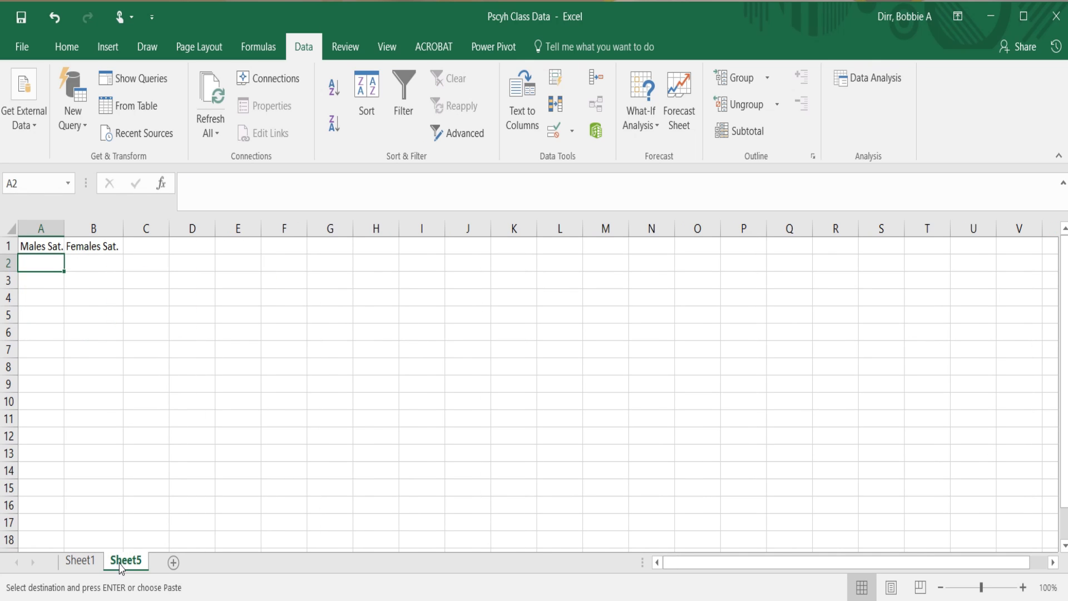
key("ctrl+v")
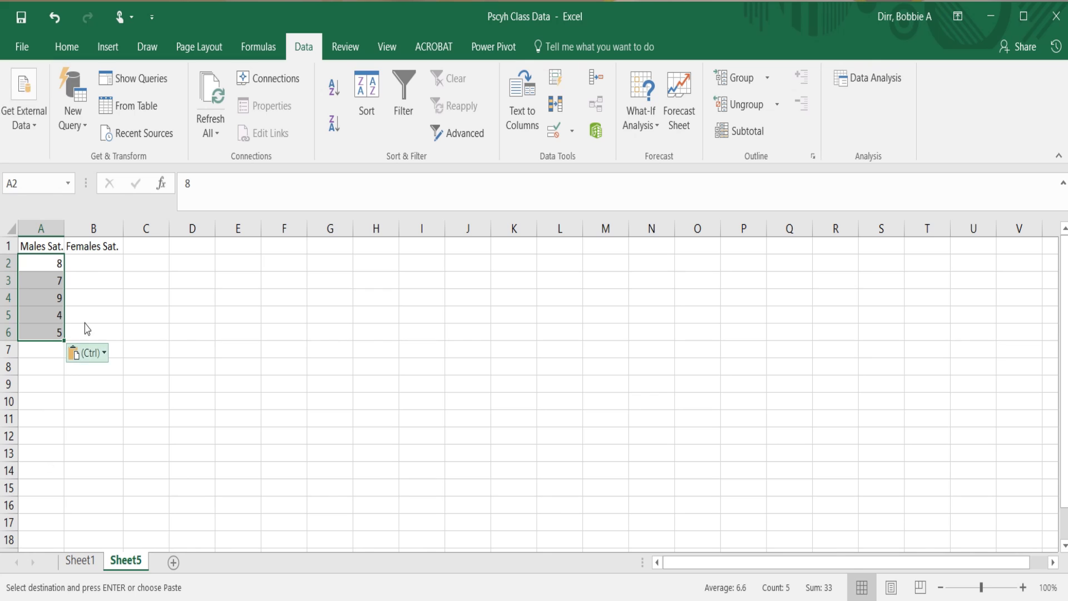
- Change the Gender filter on Sheet1 to show only the F rows
left_click(80, 561)
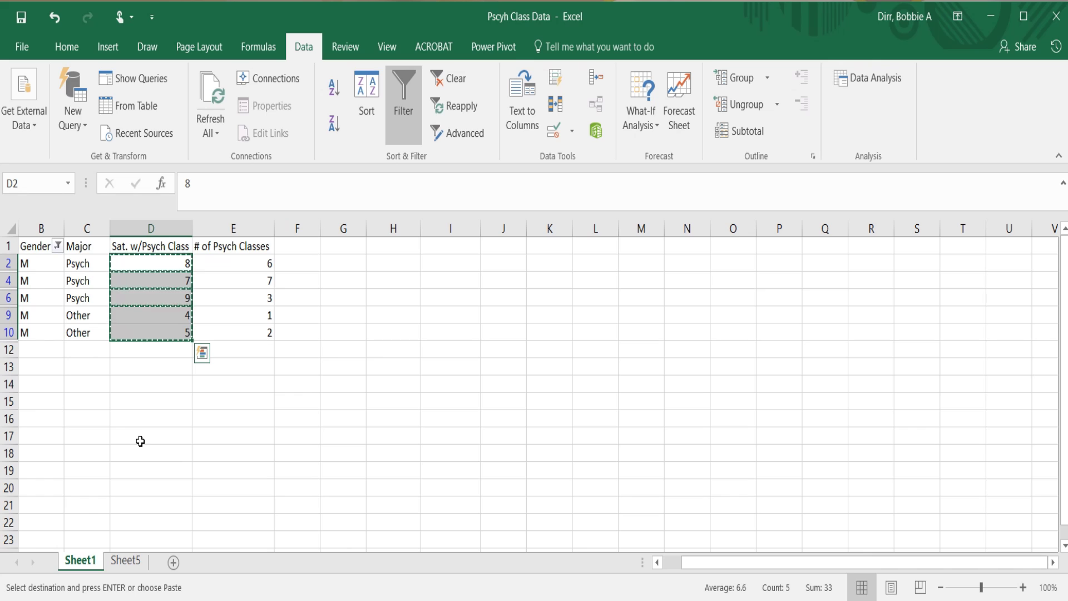
key("Escape")
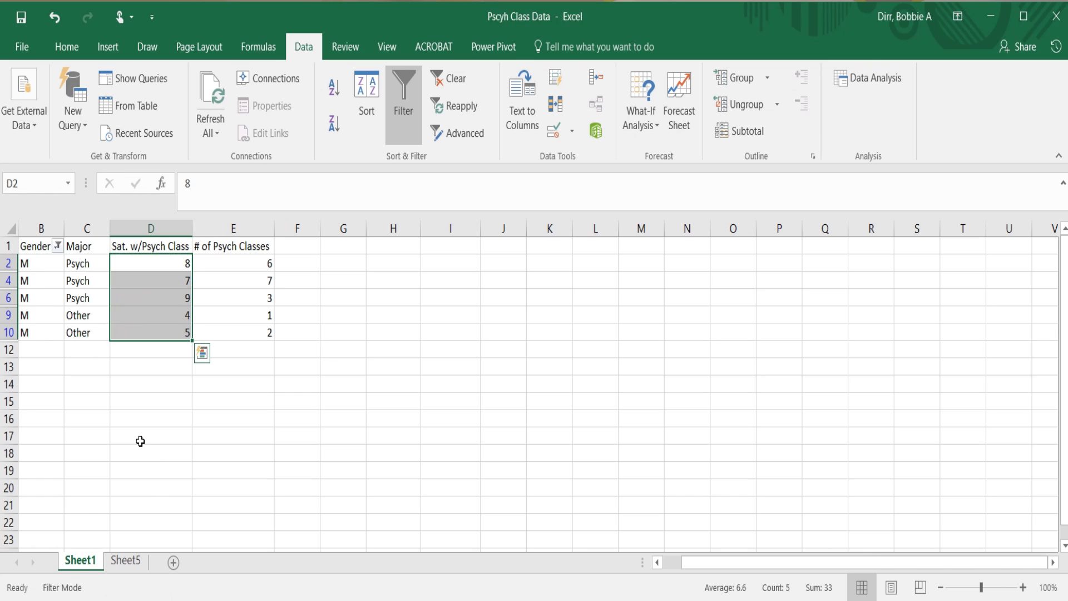
left_click(58, 246)
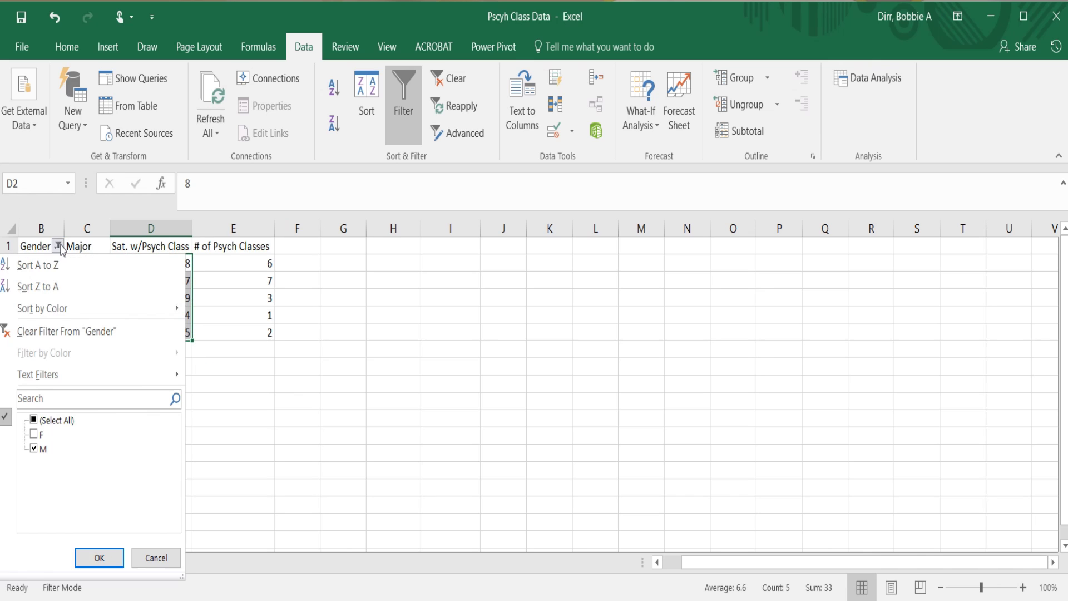
left_click(34, 435)
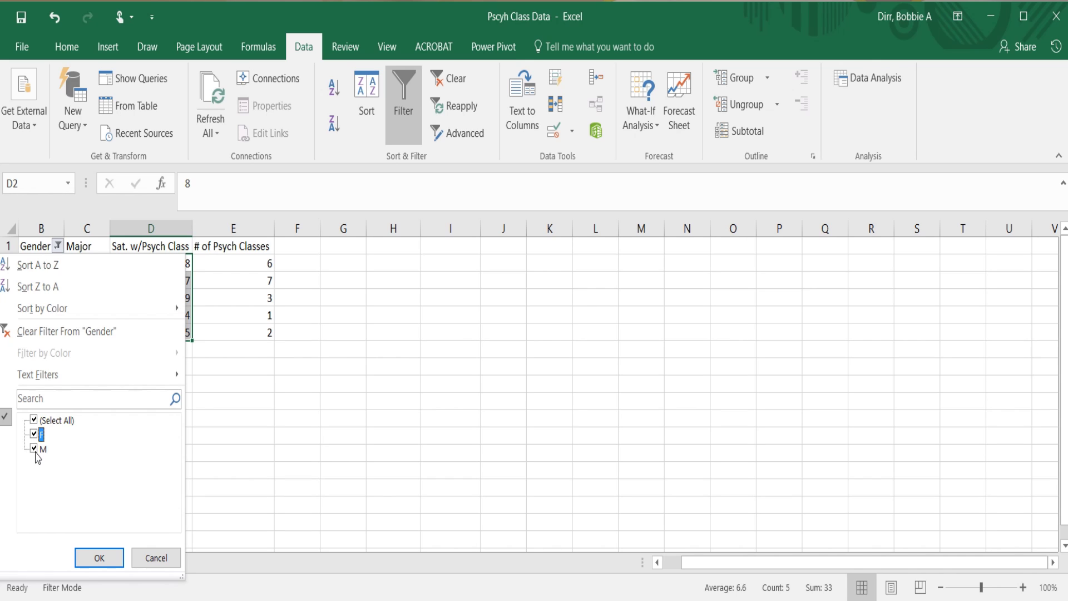
left_click(34, 449)
left_click(95, 562)
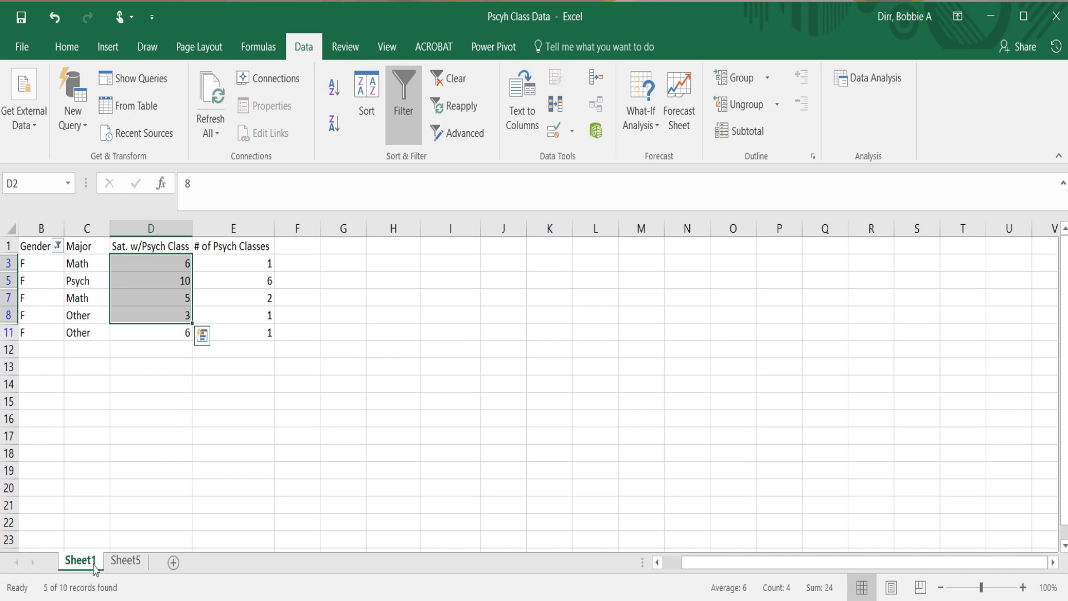
- Copy the filtered females' Sat. w/Psych Class scores from Sheet1 into Sheet5 under Females Sat., starting at B2
left_click(152, 452)
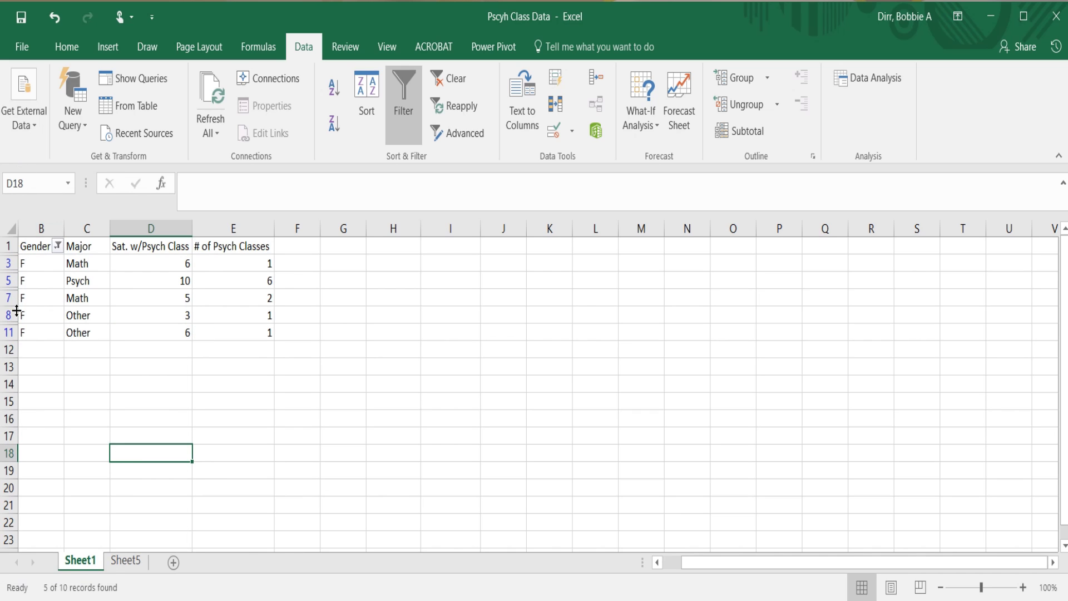
left_click_drag(33, 267, 21, 332)
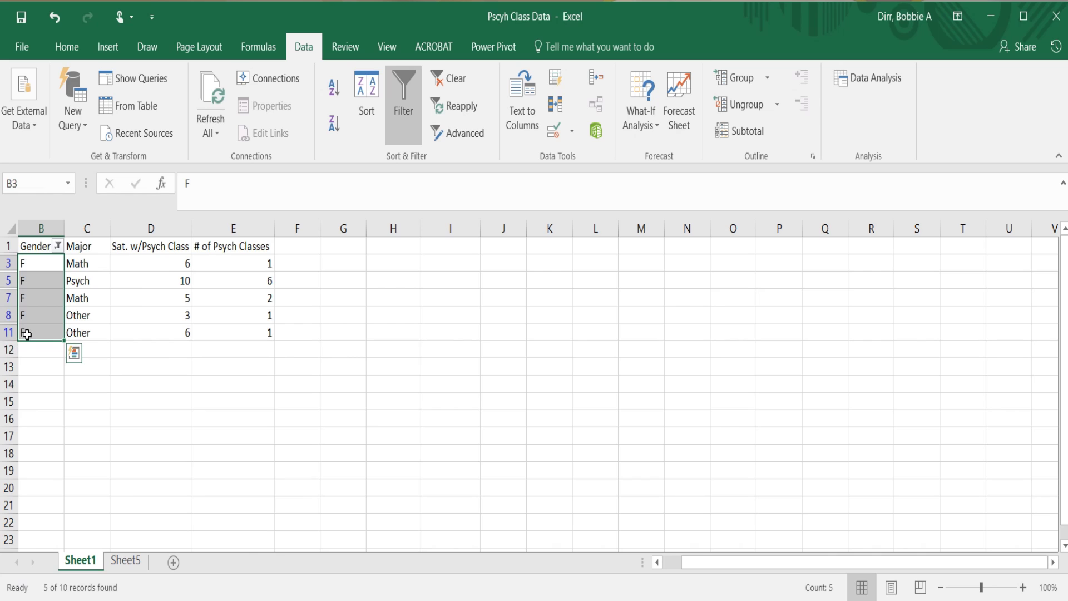
left_click_drag(158, 266, 149, 329)
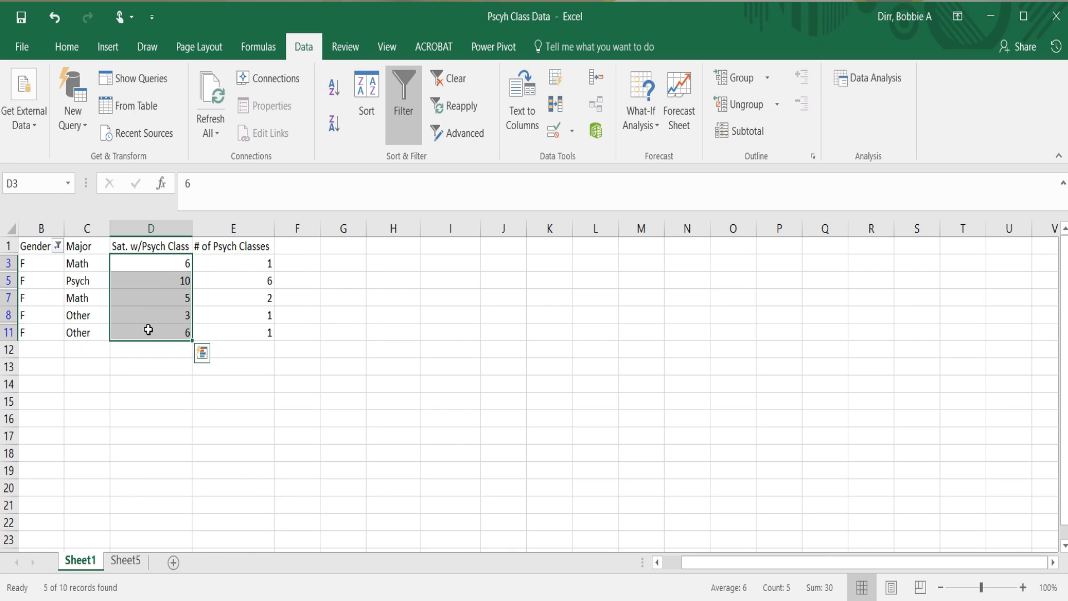
key("ctrl+c")
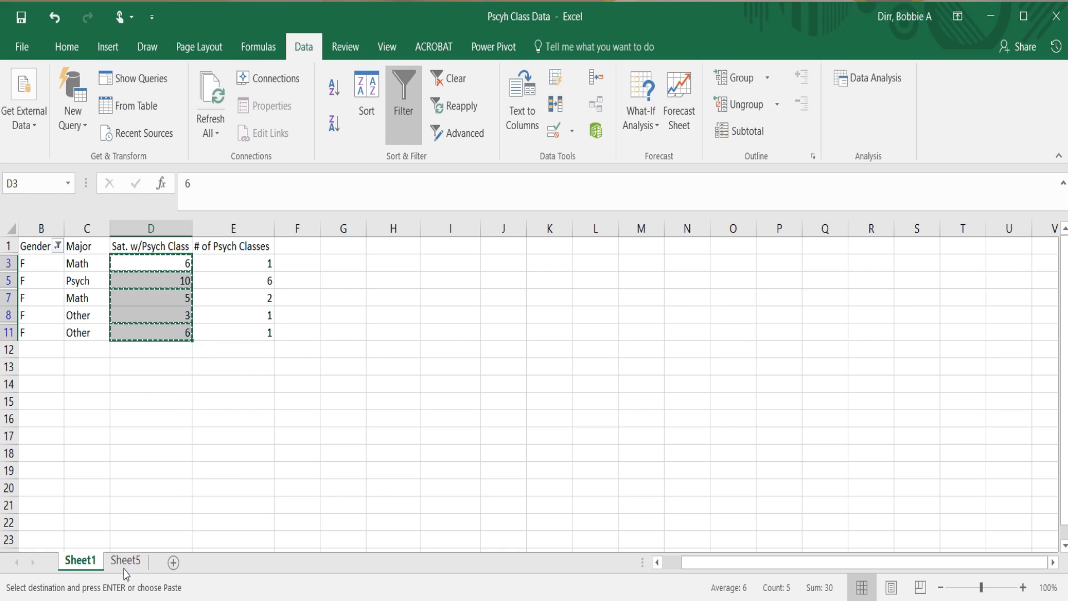
left_click(127, 560)
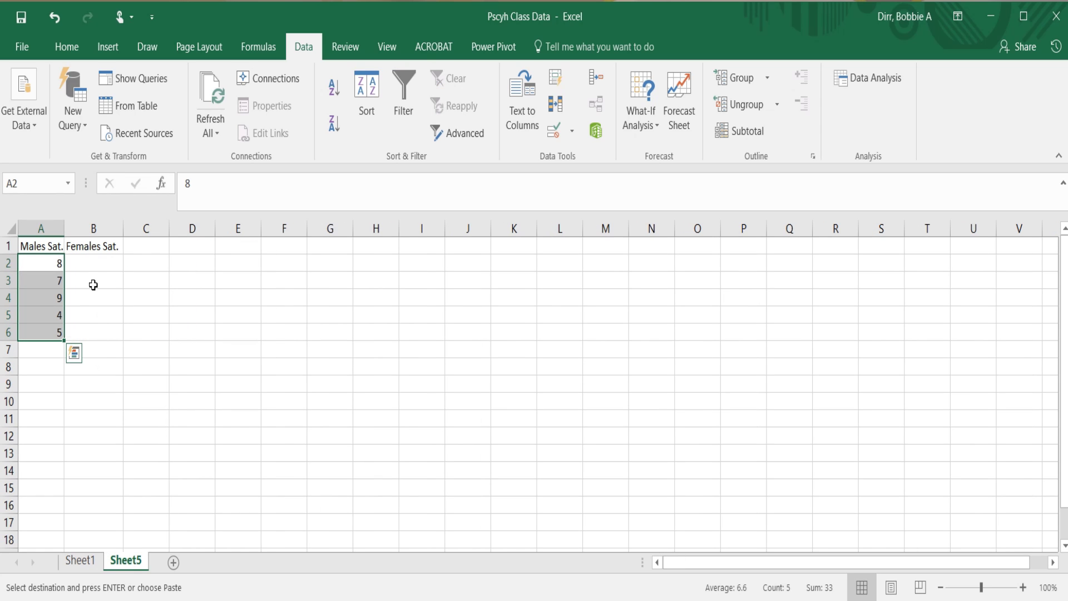
right_click(97, 264)
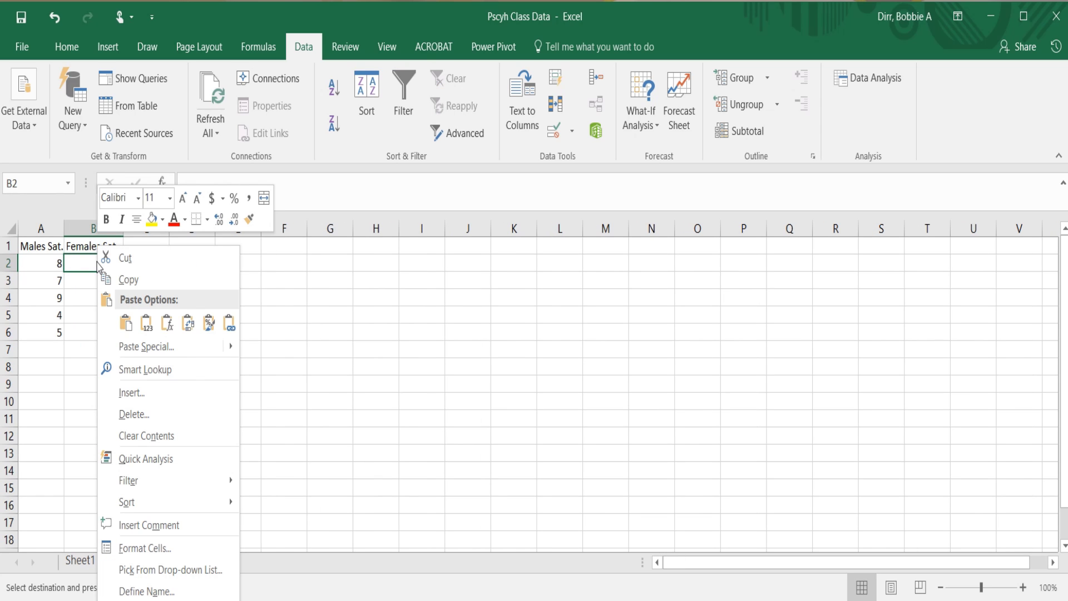
left_click(97, 262)
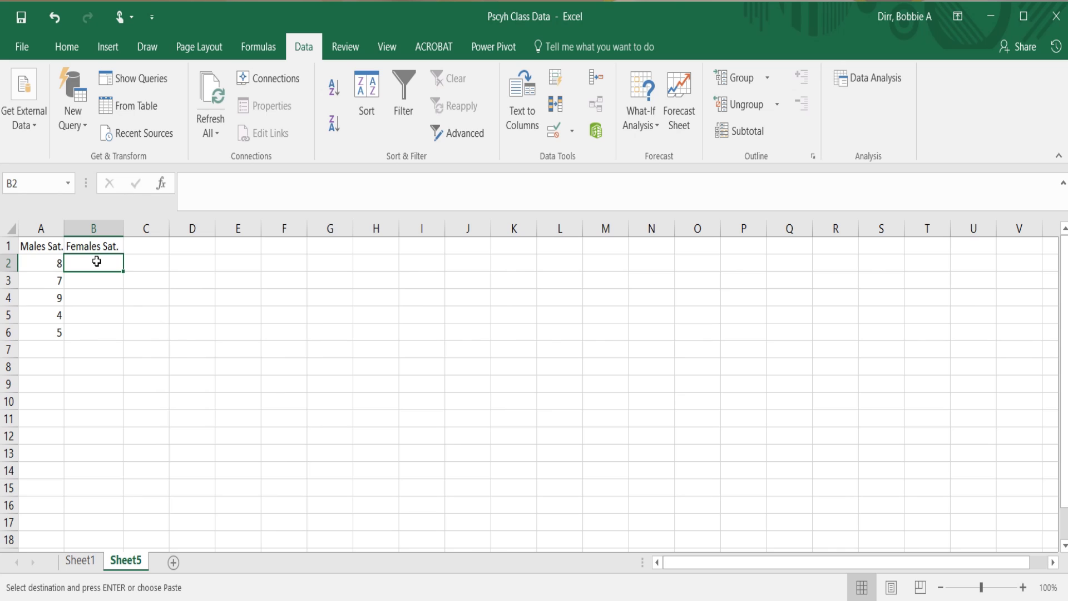
key("ctrl+v")
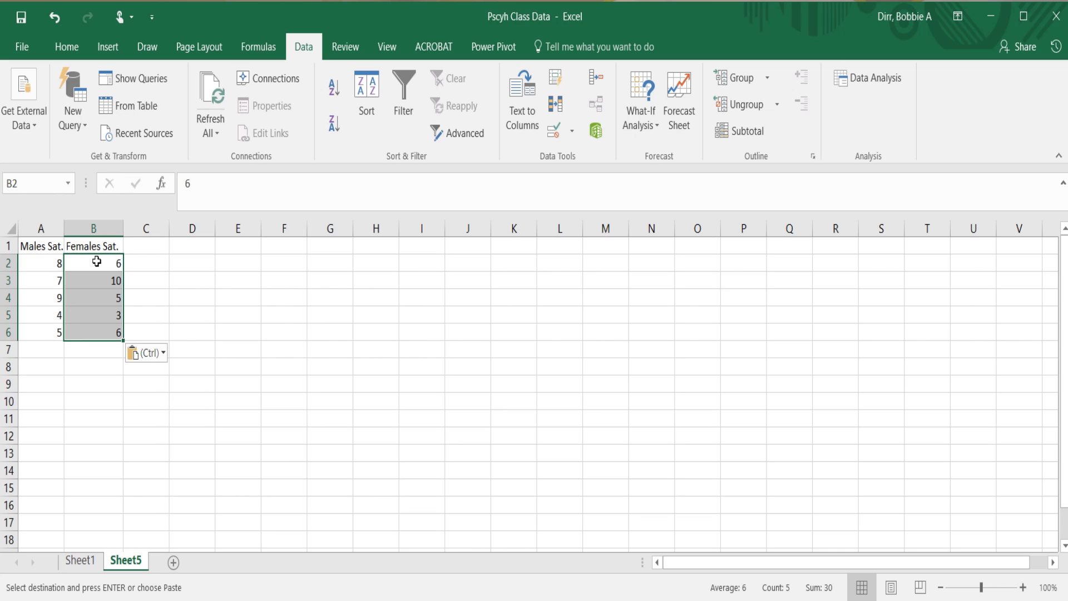
left_click(45, 228)
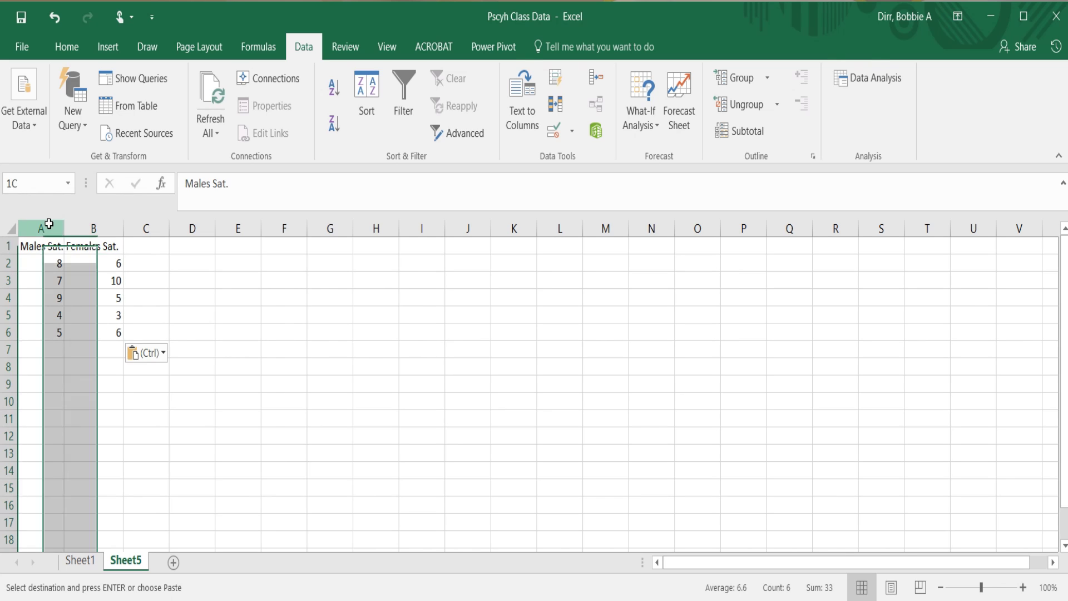
left_click(77, 228)
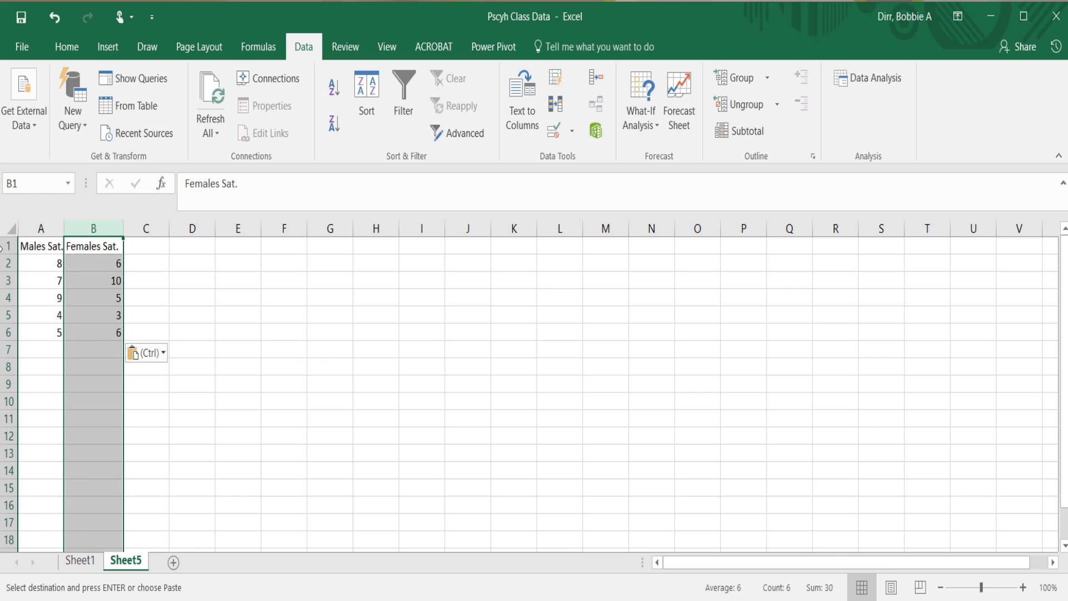
left_click(50, 230)
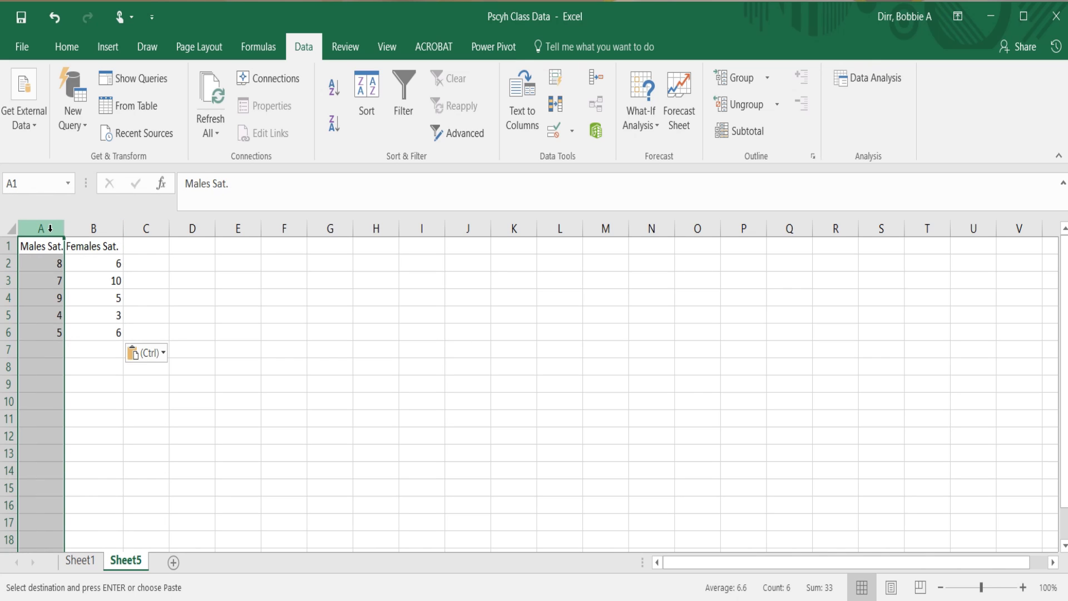
left_click(77, 228)
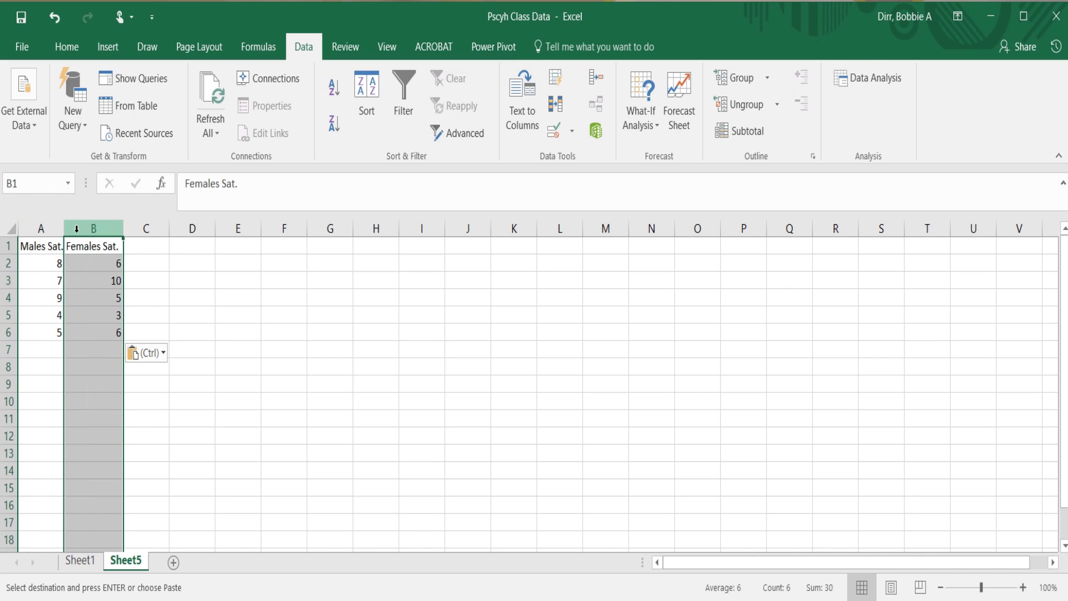